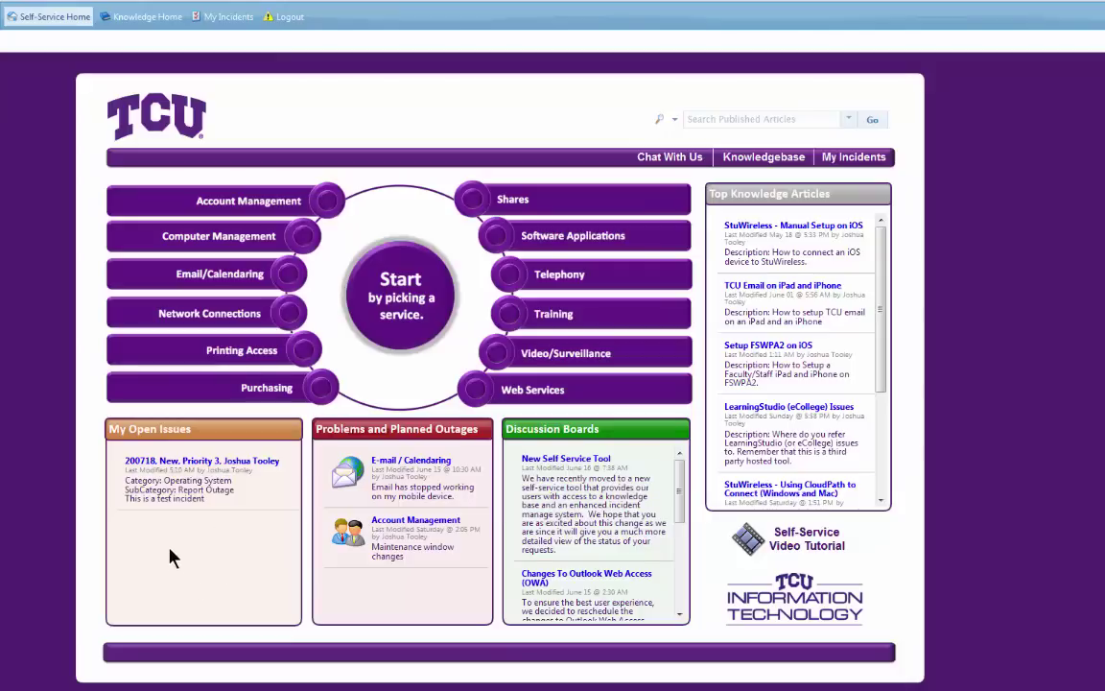
Review the list of submitted incidents and the details of the open test incident, returning to the self-service home page.
left_click(856, 159)
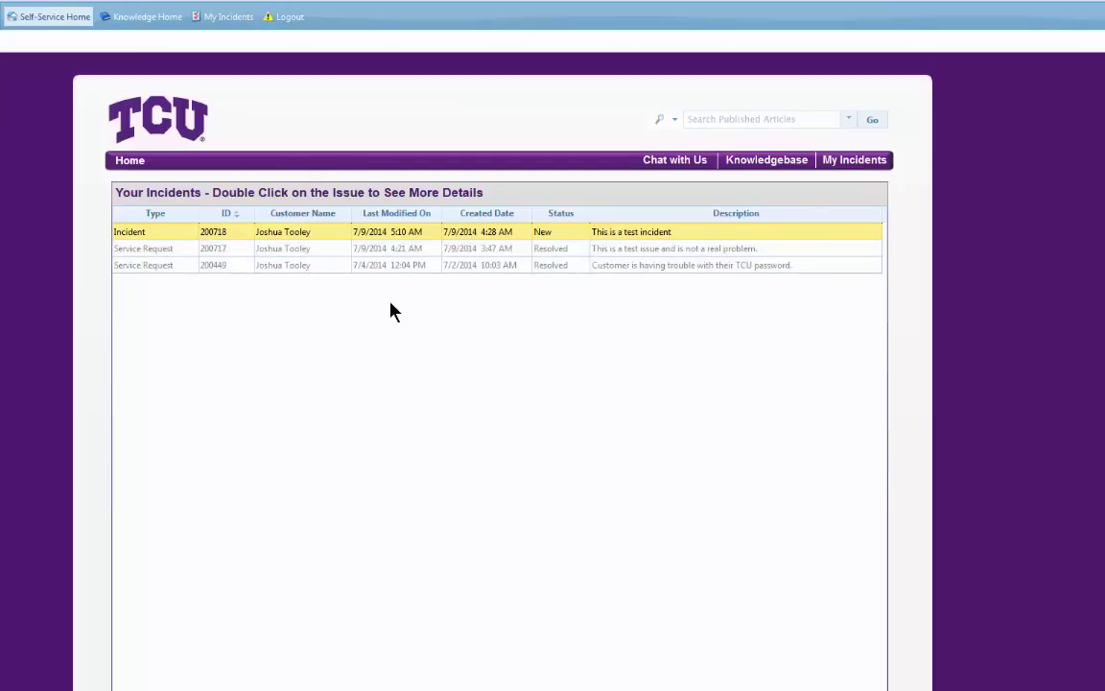
left_click(129, 161)
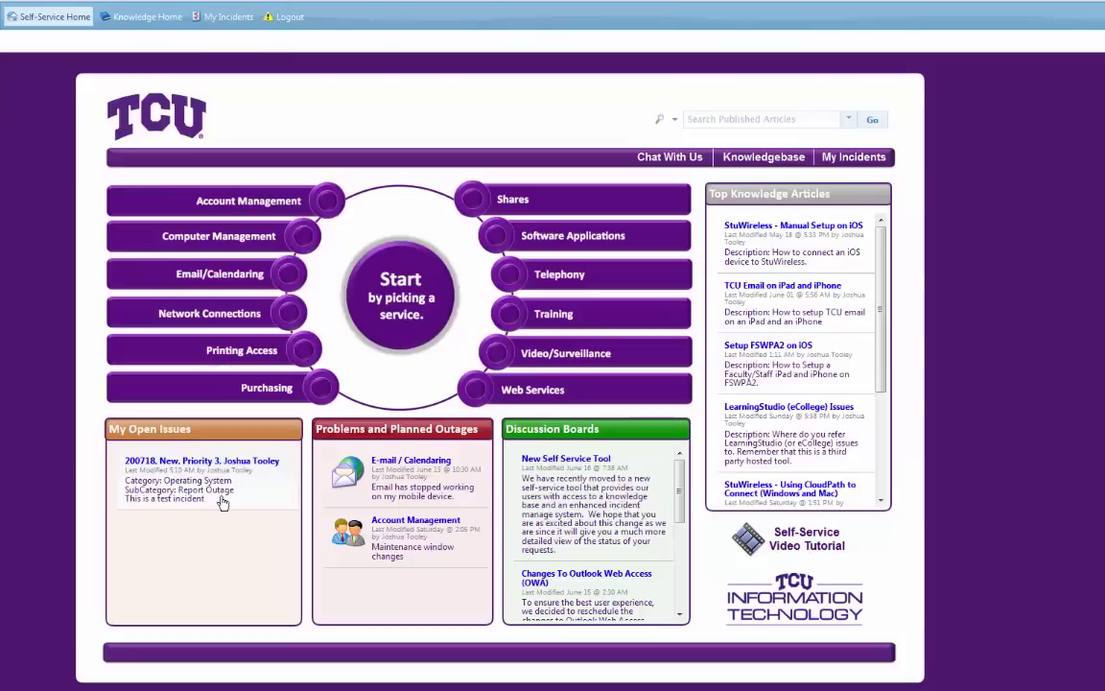
left_click(223, 460)
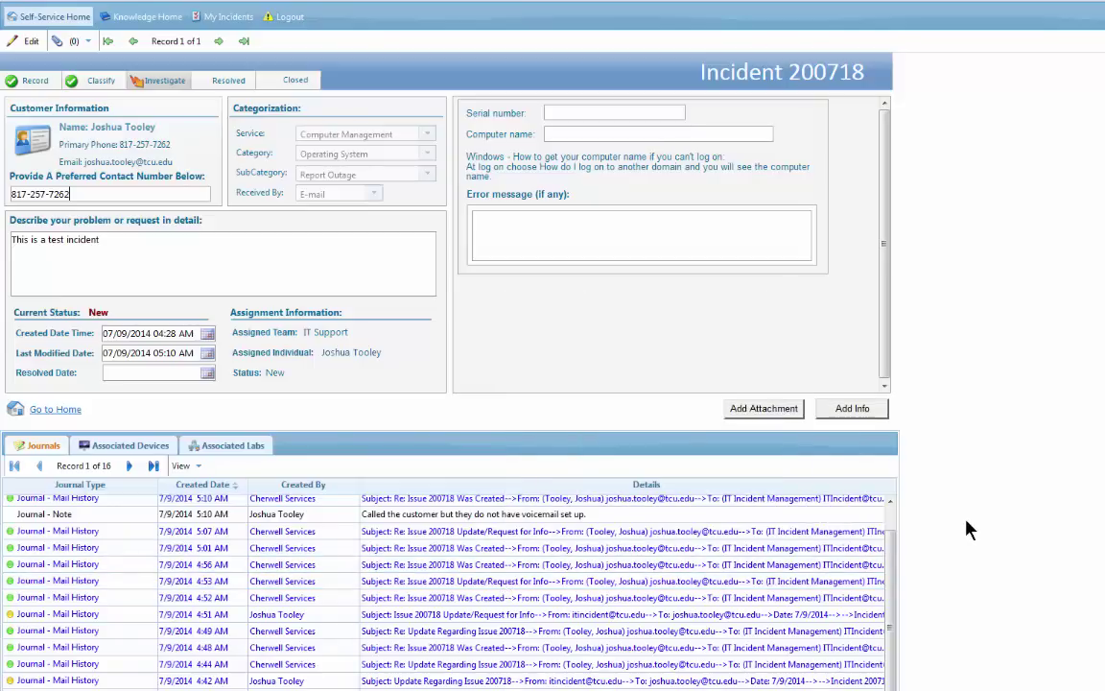
left_click(57, 18)
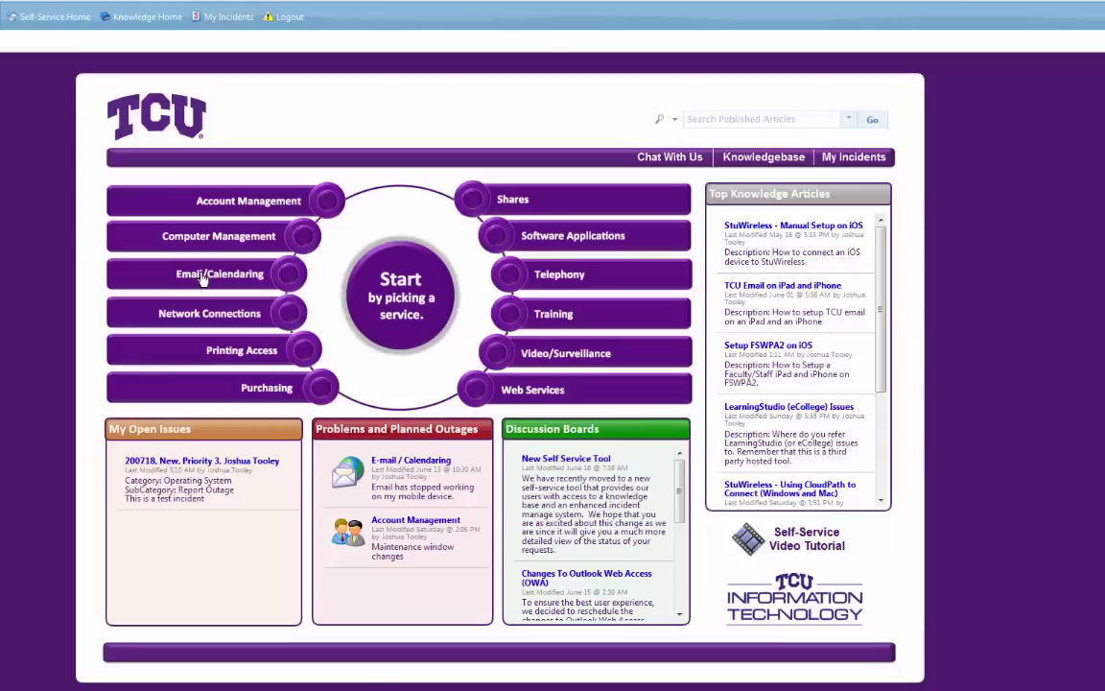
Open the Email/Calendaring service page, review its Students information and switch back to the Employees audience.
left_click(203, 278)
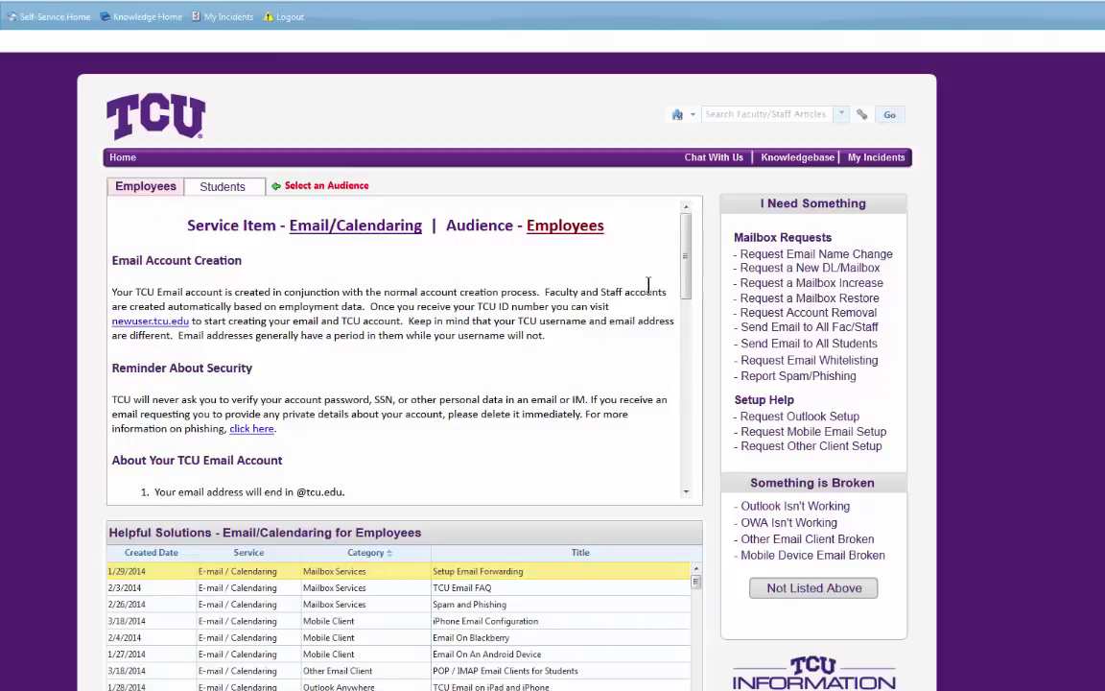
left_click_drag(688, 264, 688, 217)
left_click(230, 190)
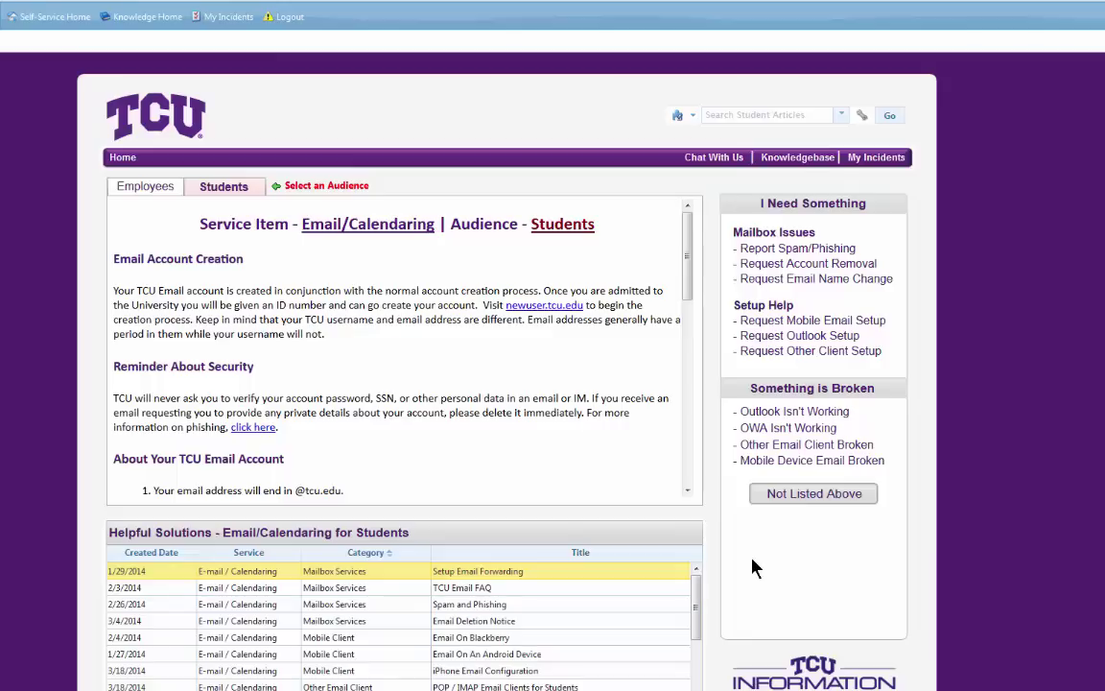
left_click(144, 184)
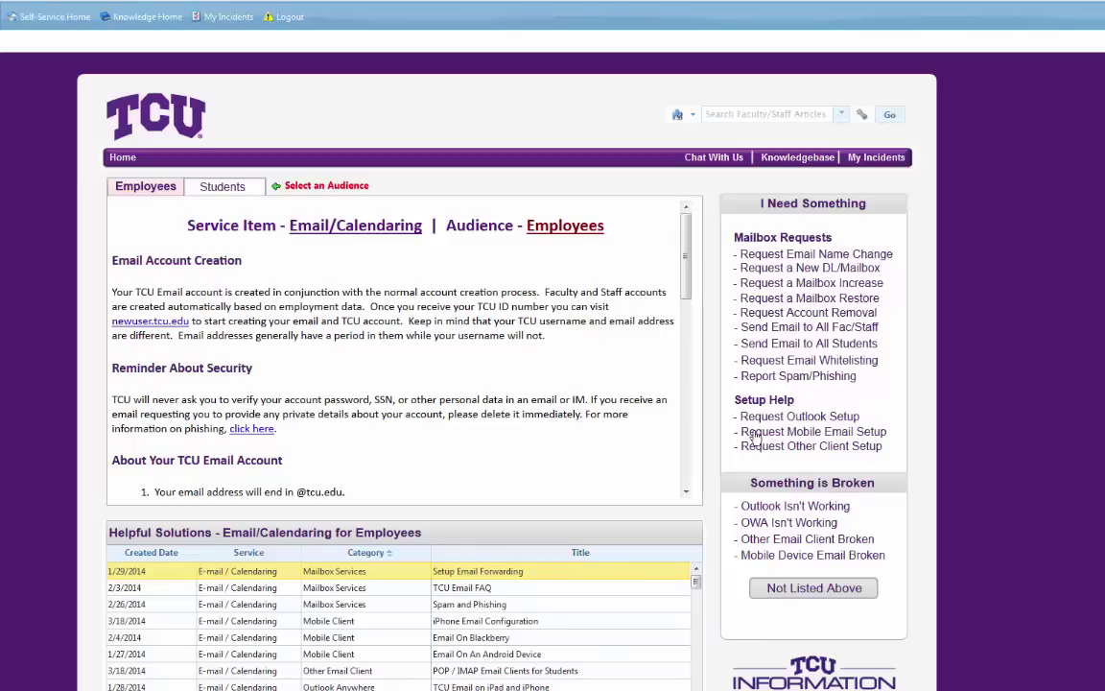
Start a mobile email setup request with a preferred contact number and the description "I need my email setup on my iPhone.".
left_click(833, 431)
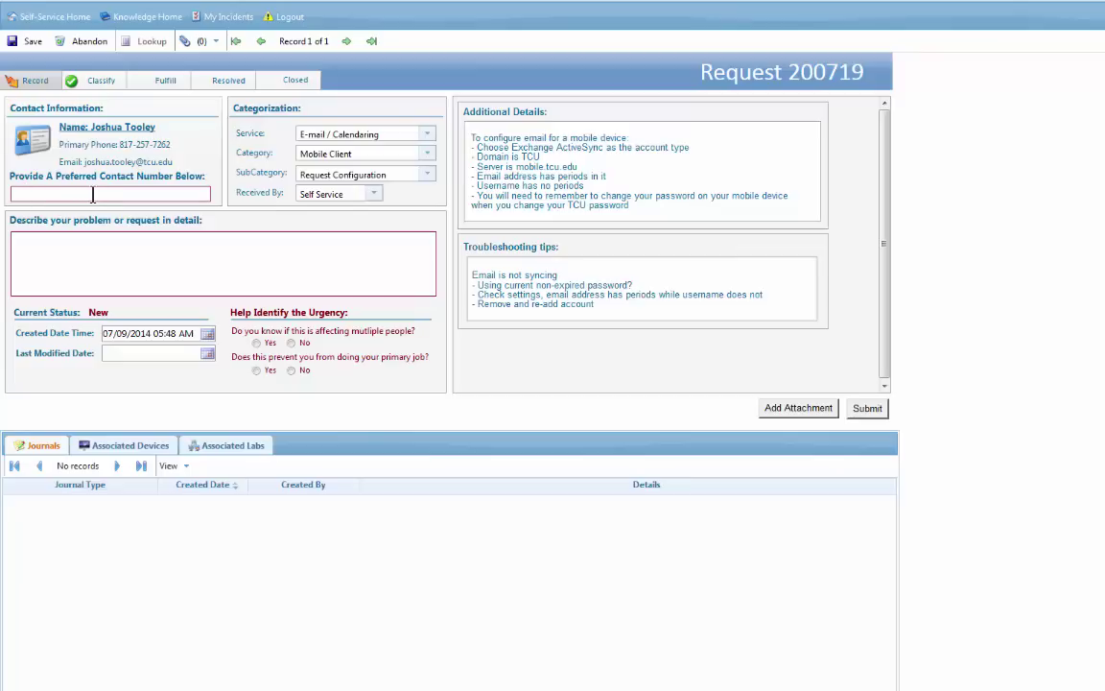
type("123-456-7894")
left_click(74, 251)
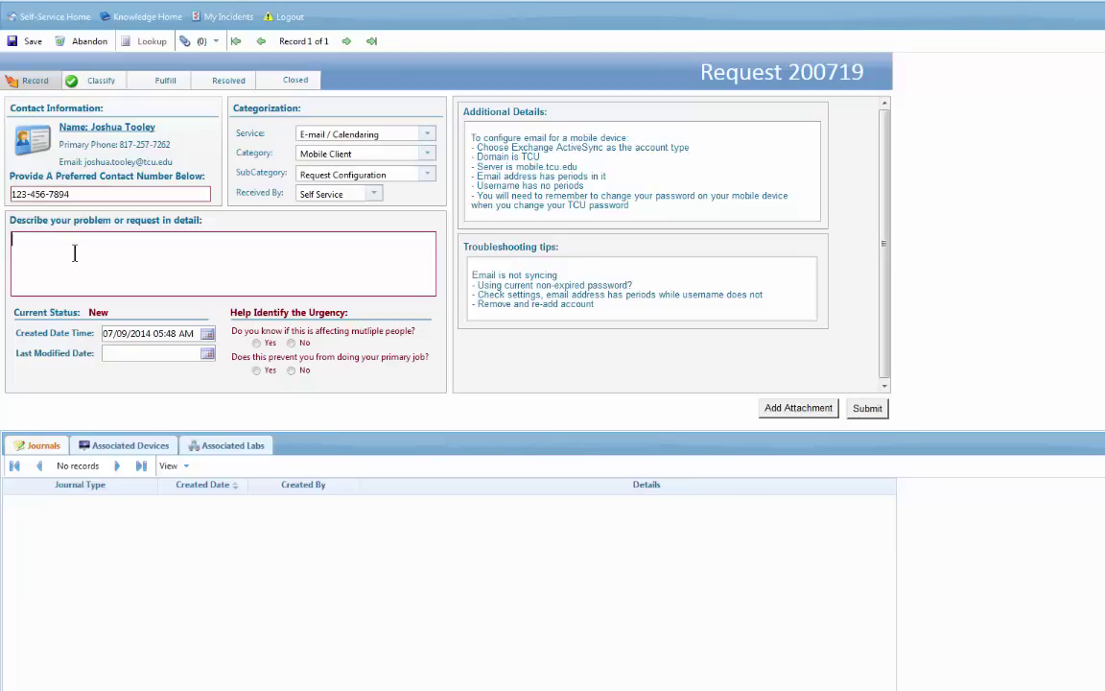
type("I need my email setup on my ipHone.")
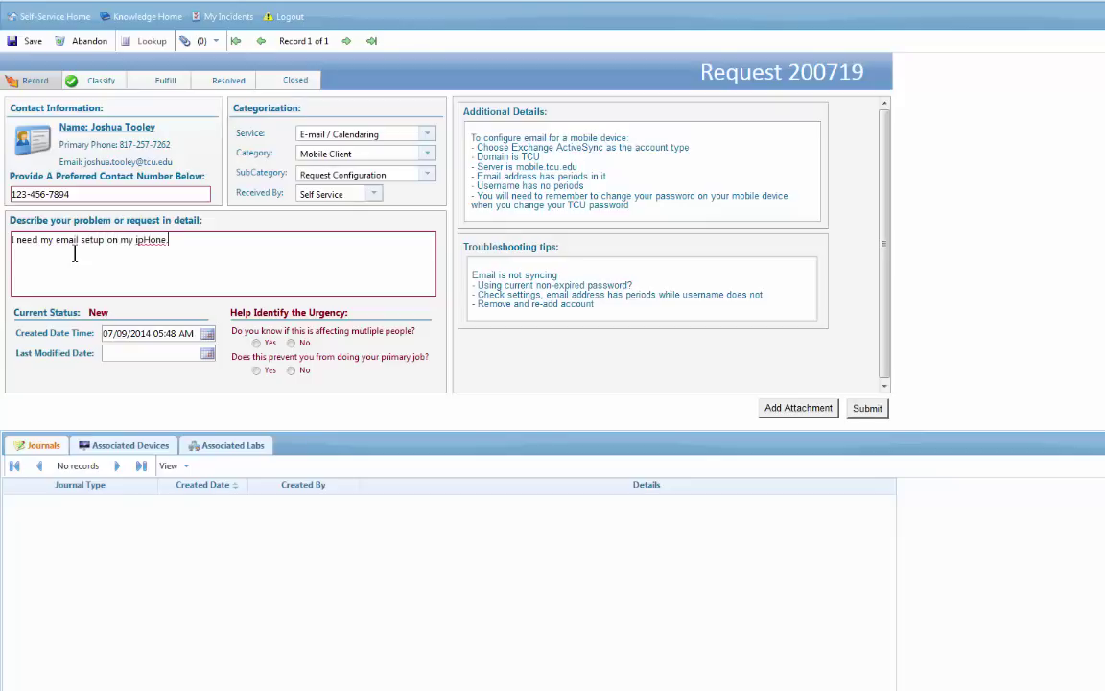
key("BackSpace")
key("BackSpace")
key("BackSpace")
key("BackSpace")
key("BackSpace")
key("BackSpace")
type("Phone.")
Answer No to both urgency questions and submit the request without an attachment.
left_click(292, 343)
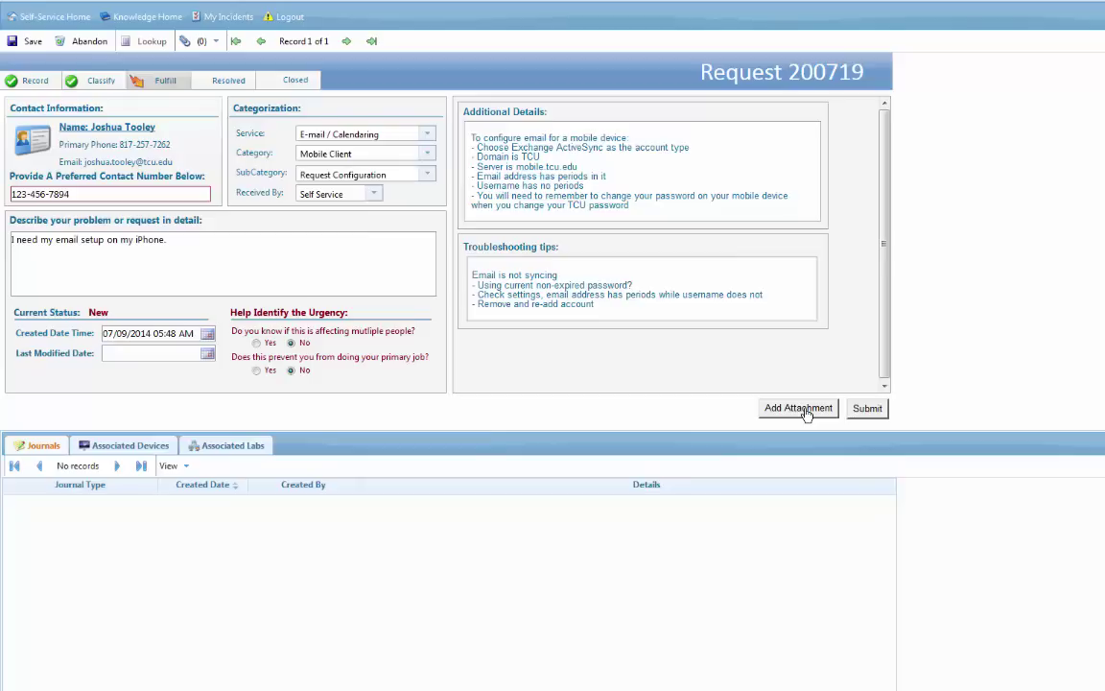
left_click(805, 410)
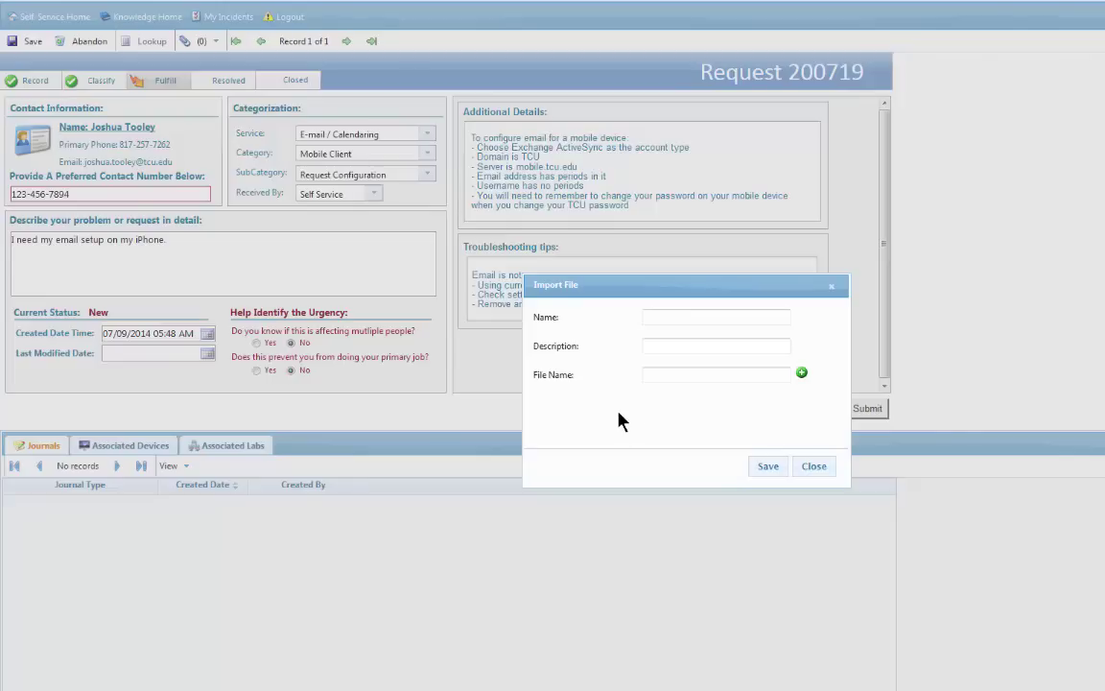
left_click(811, 466)
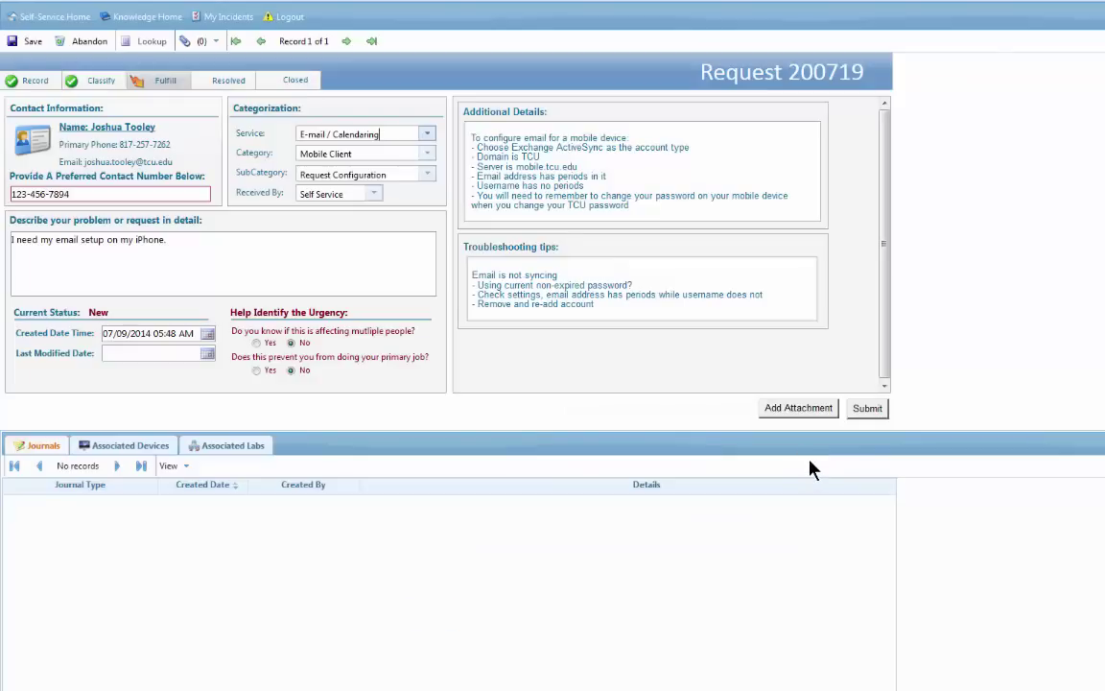
left_click(868, 409)
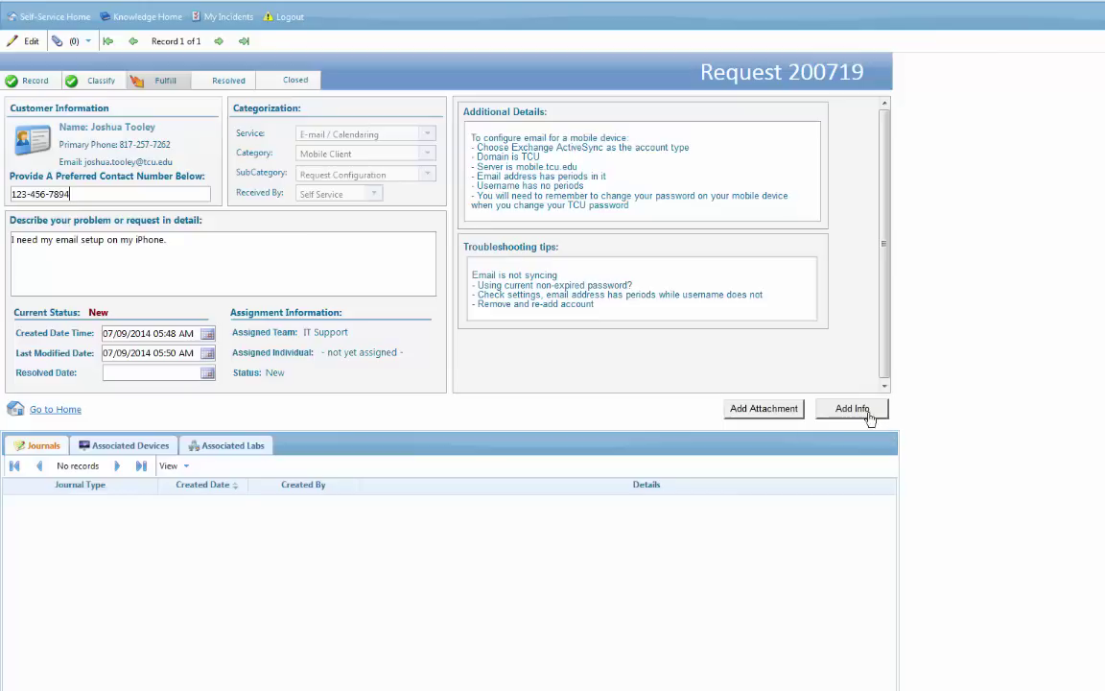
Add the additional info "I also need this setup on my iPad." to the submitted request.
left_click(868, 410)
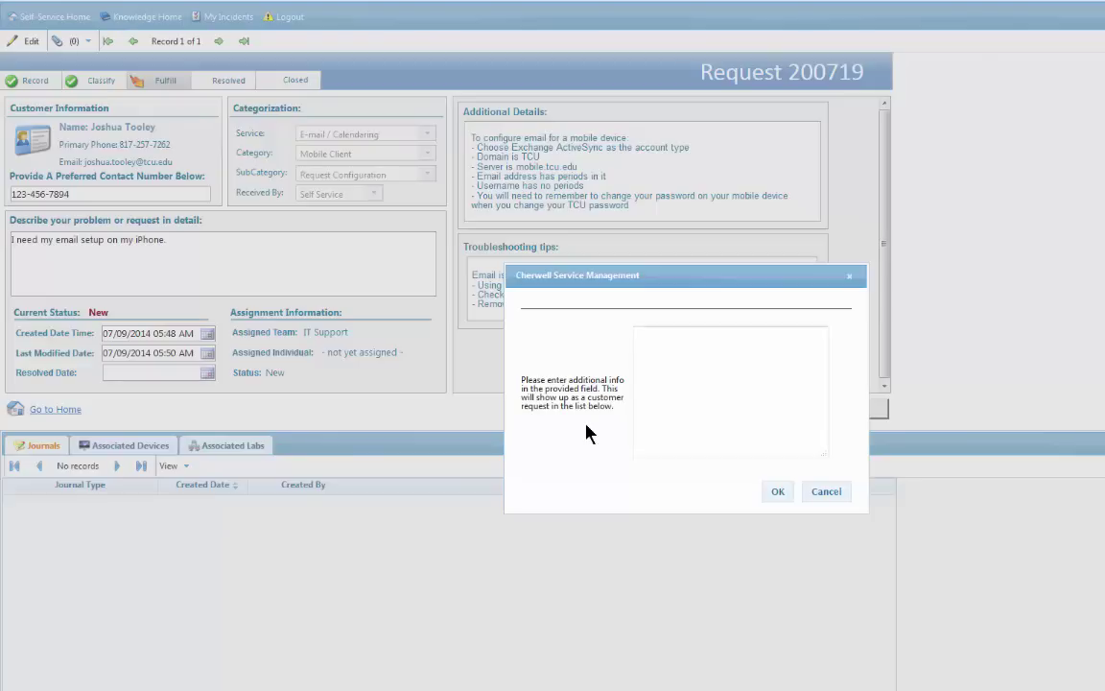
type("I also need this setup on my iPad.")
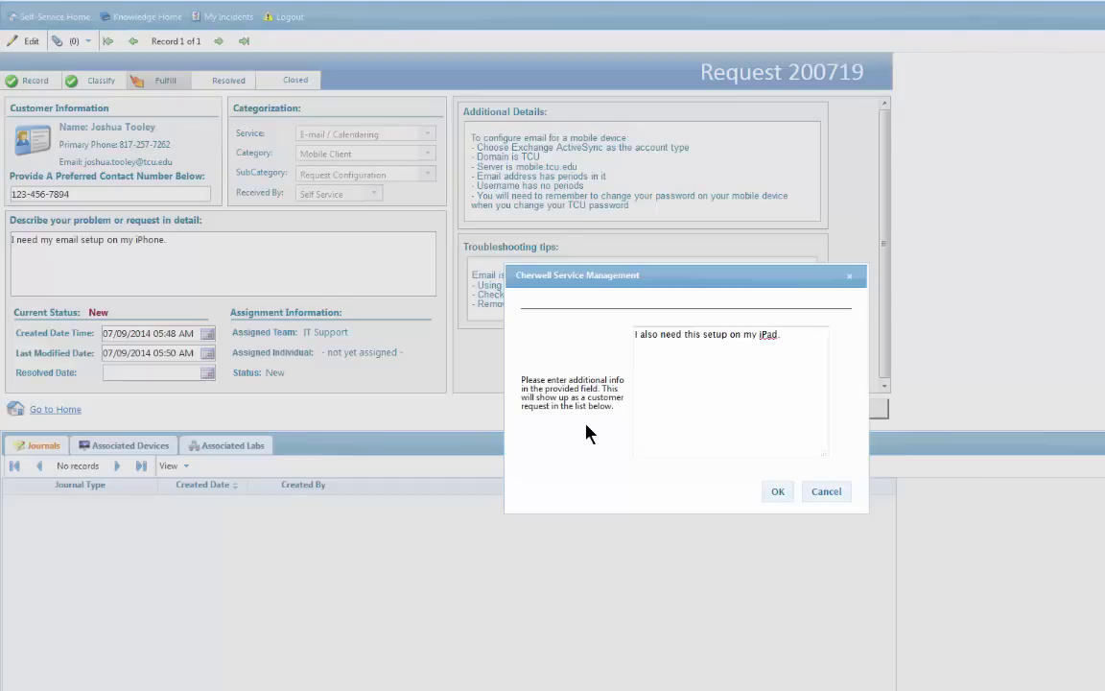
left_click(779, 494)
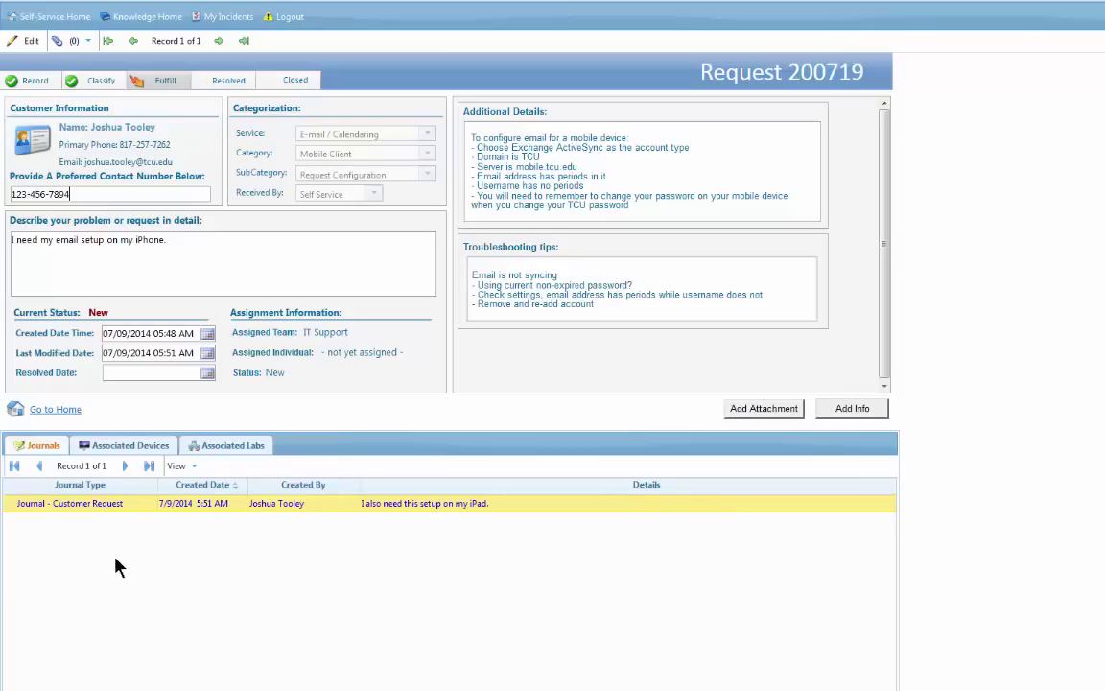
View the full customer request journal entry, then return the journals to Grid View.
double_click(253, 505)
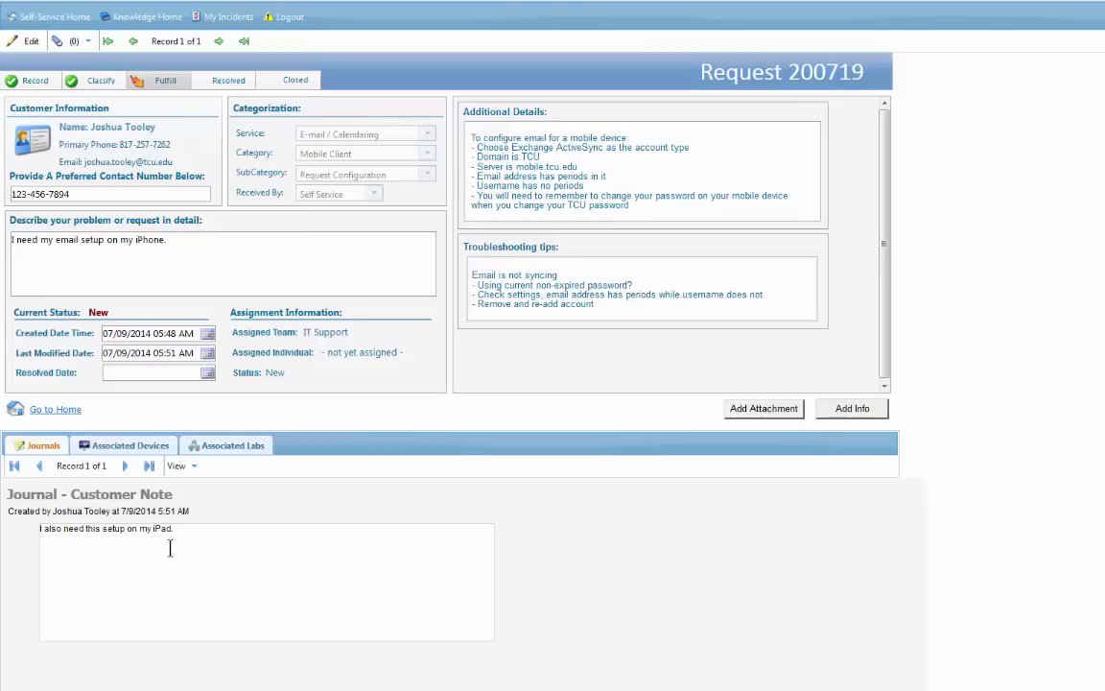
left_click(193, 469)
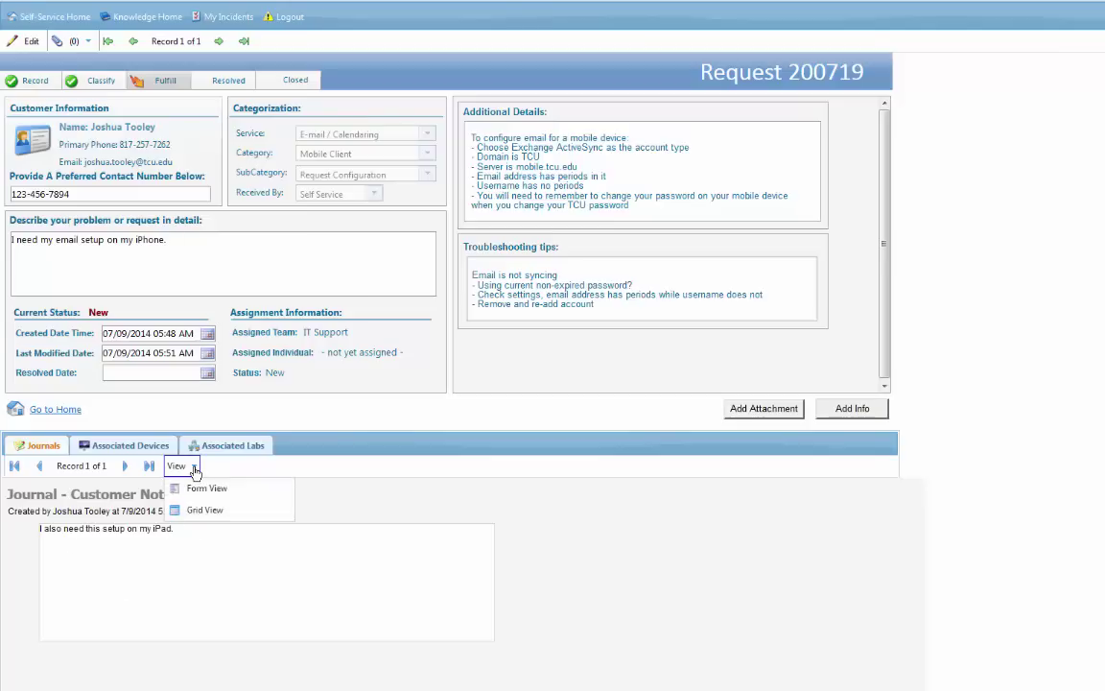
left_click(220, 514)
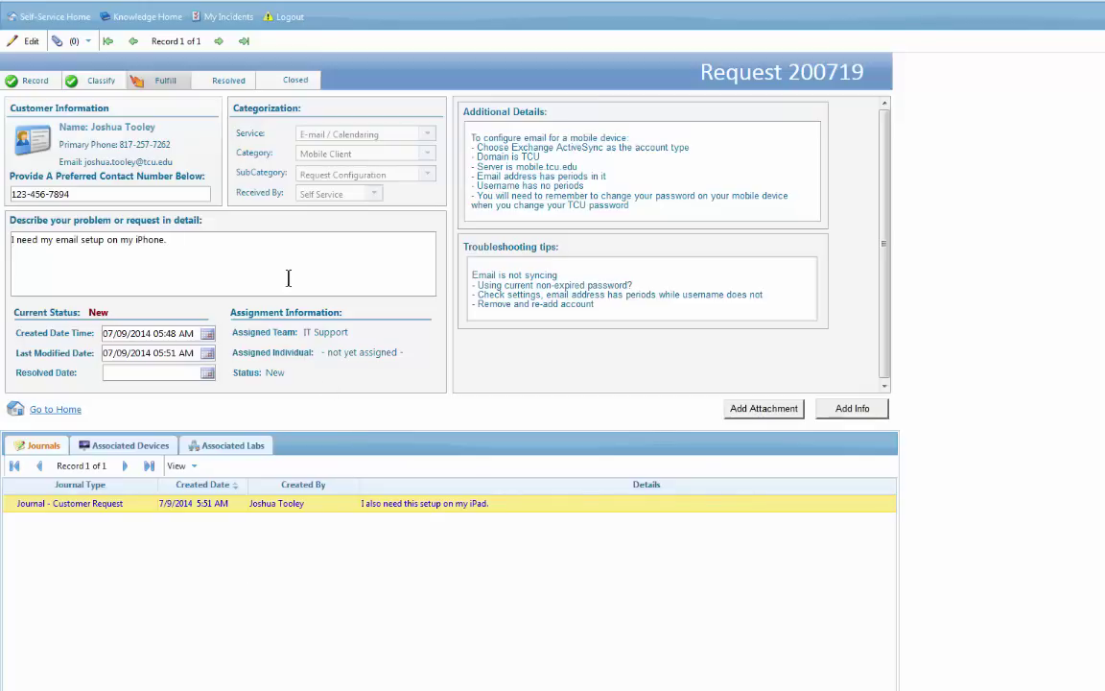
Open the "TCU Email on iPad and iPhone" article from the Employee knowledgebase's iOS email setup topic and read through it.
left_click(60, 17)
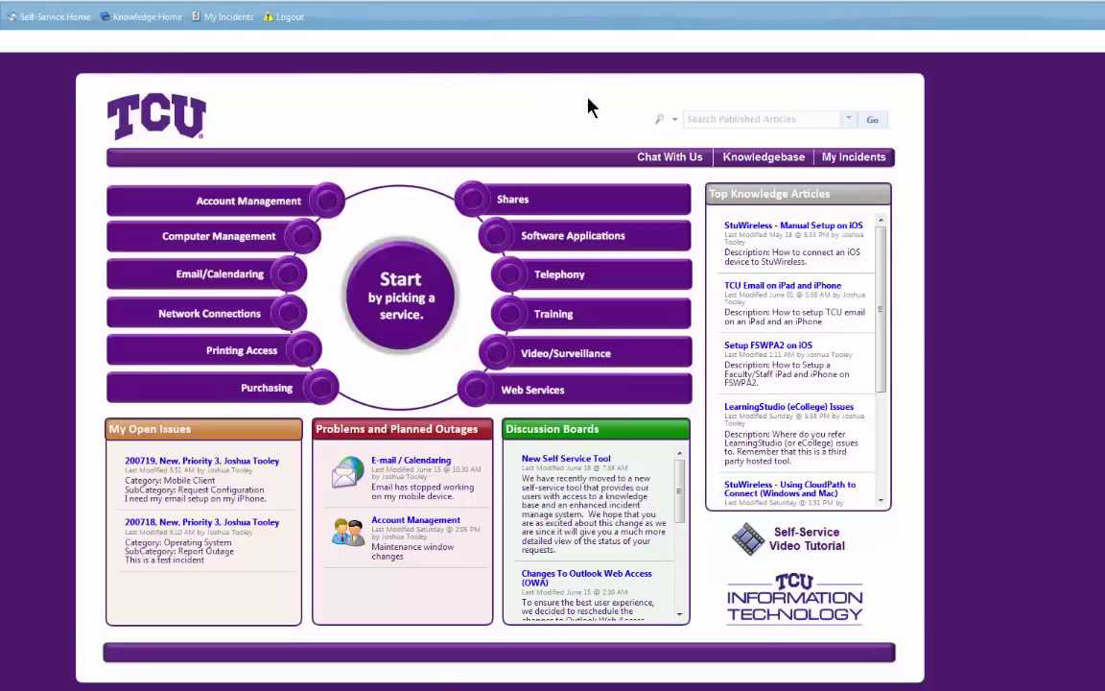
left_click(745, 159)
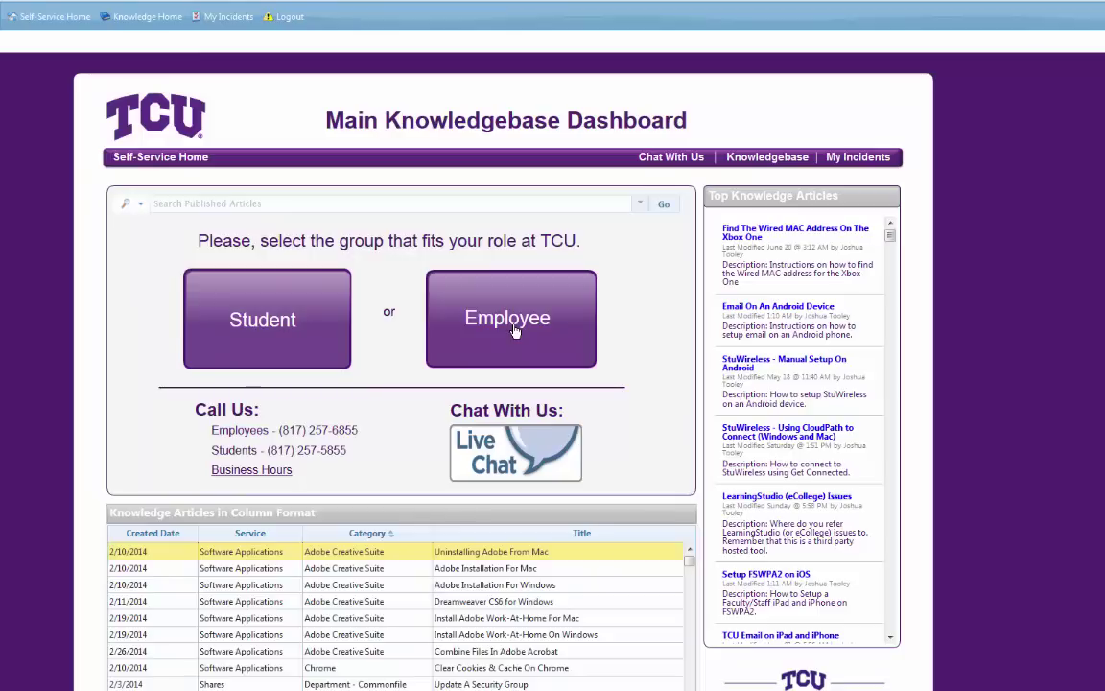
left_click(515, 331)
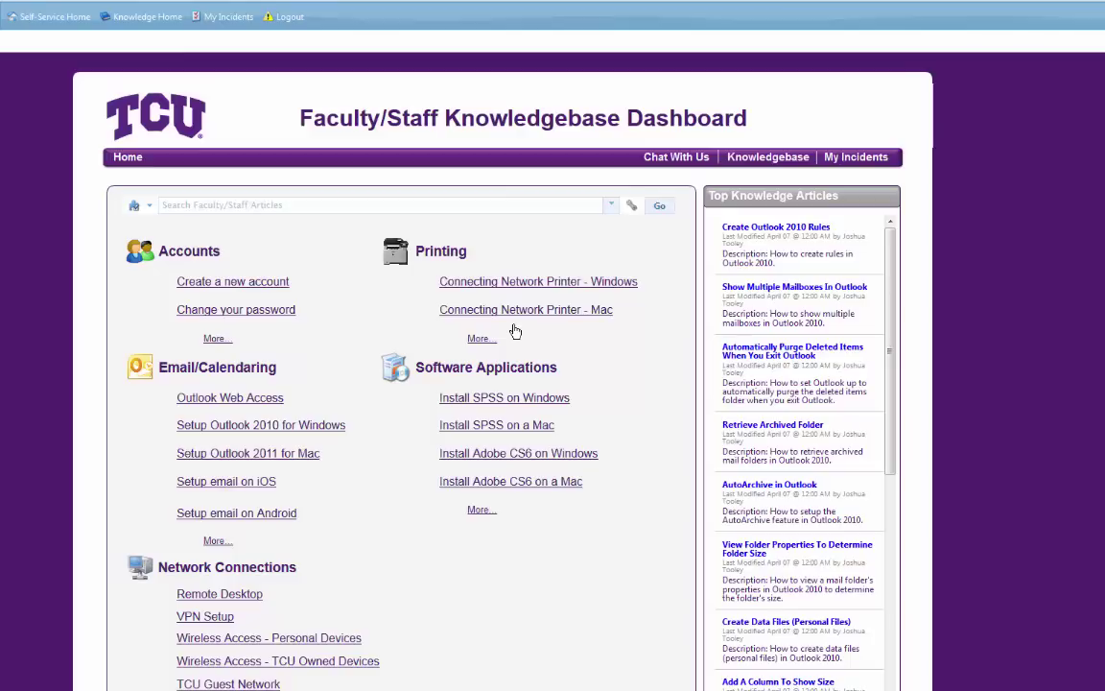
left_click(249, 490)
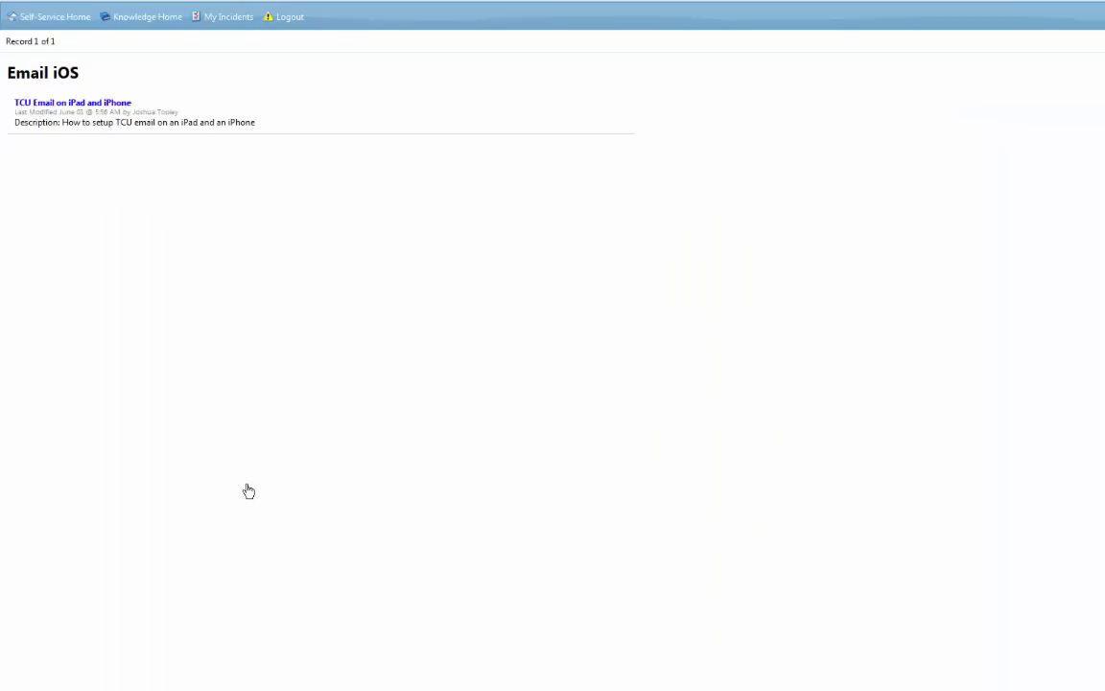
left_click(93, 103)
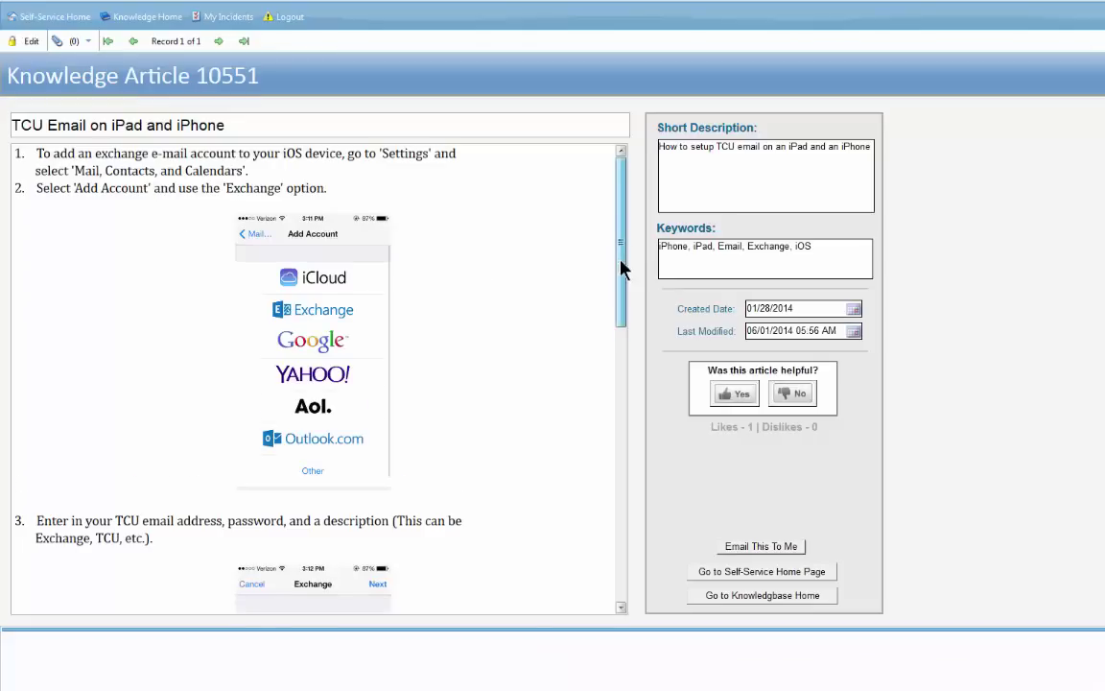
left_click_drag(619, 239, 614, 196)
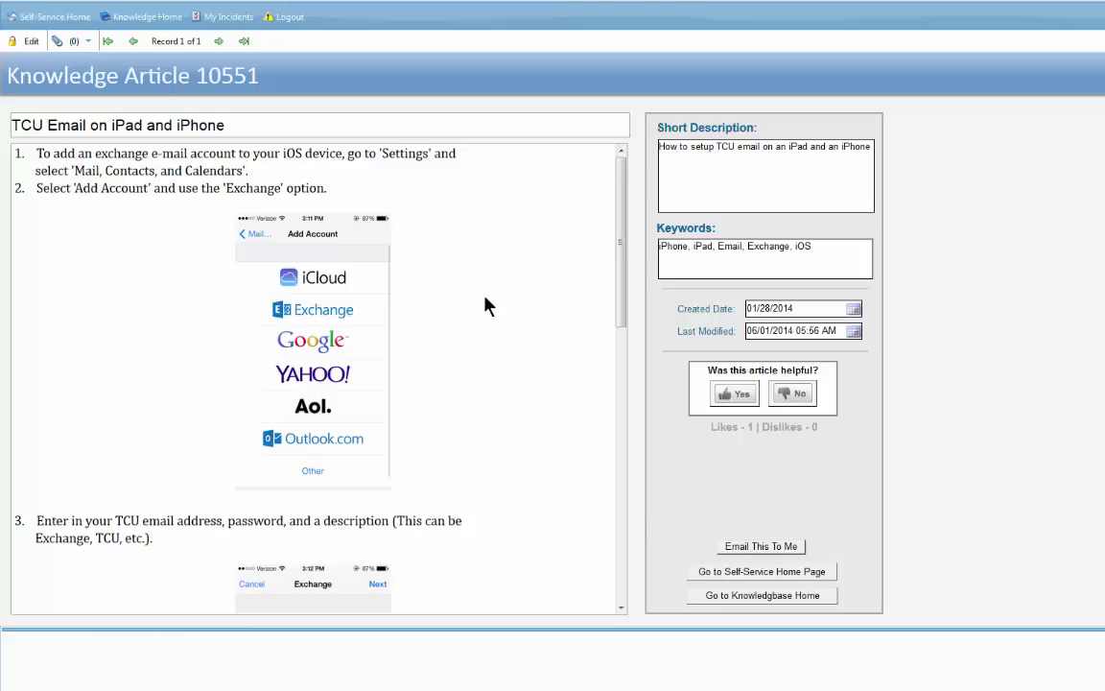
Email the open knowledge article to the requester's own address, reviewing the message before confirming it.
left_click(746, 544)
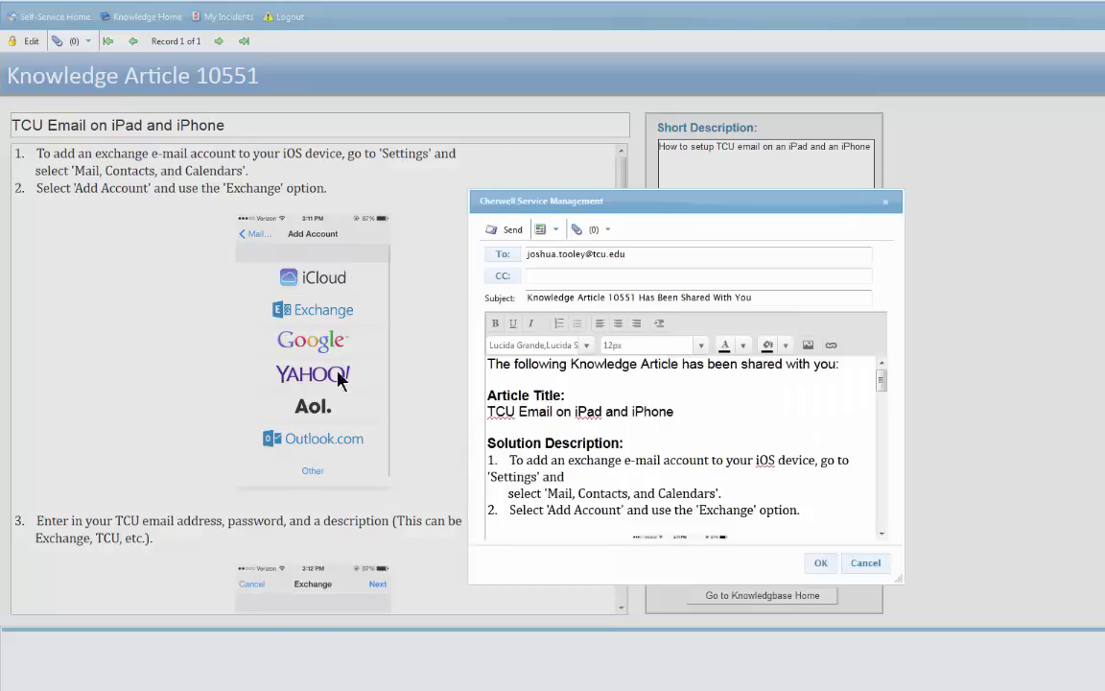
mouse_move(878, 383)
left_mouse_down()
mouse_move(883, 527)
mouse_move(880, 375)
left_mouse_up()
left_click(821, 564)
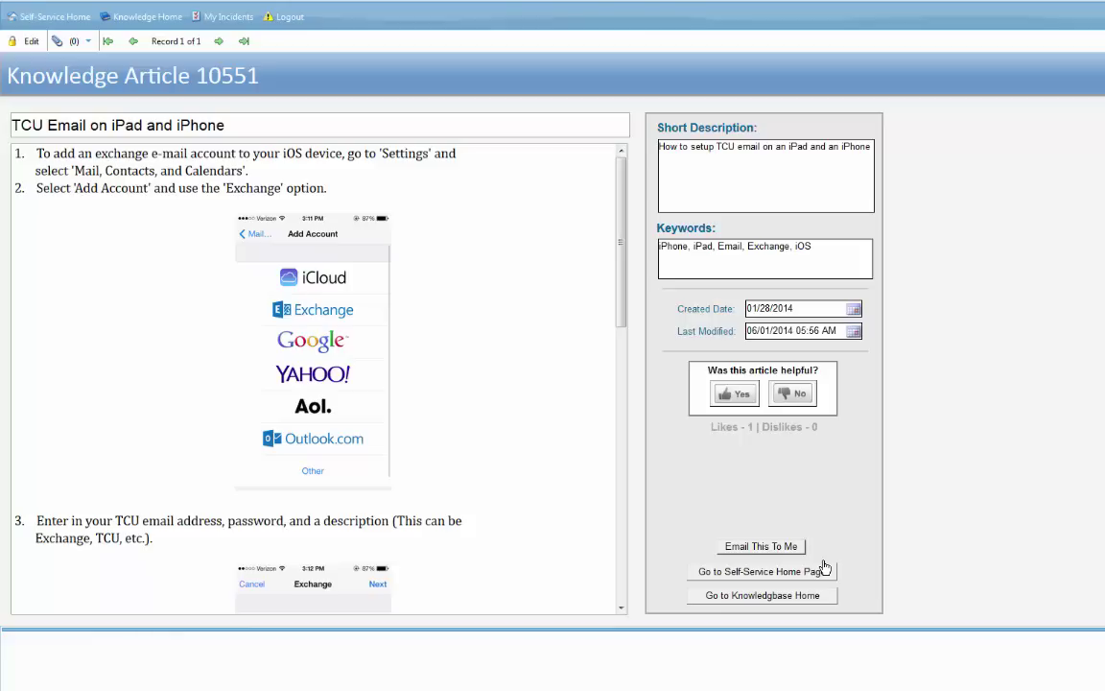
View the Student Knowledgebase Dashboard and return to the self-service home page.
left_click(144, 25)
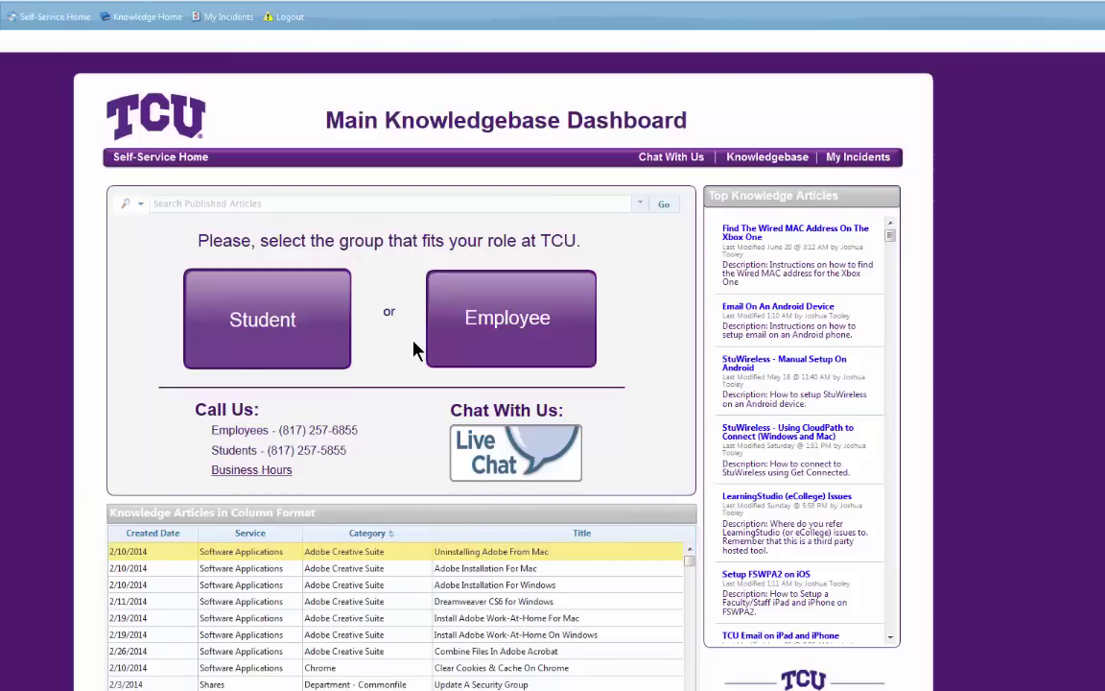
left_click(283, 330)
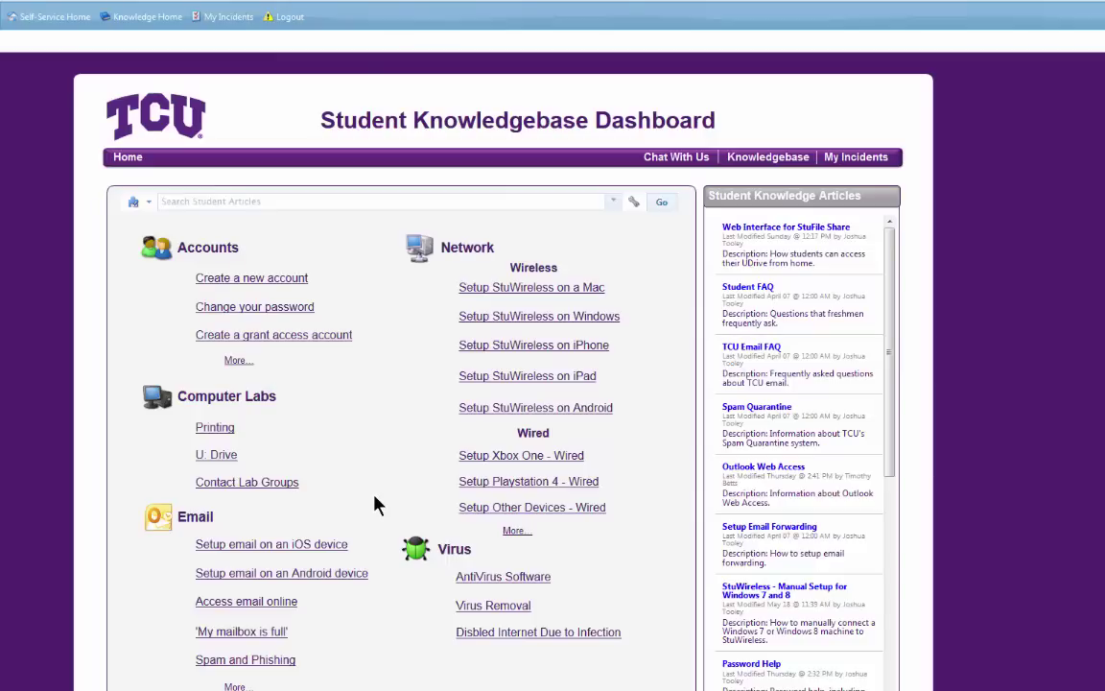
left_click(58, 19)
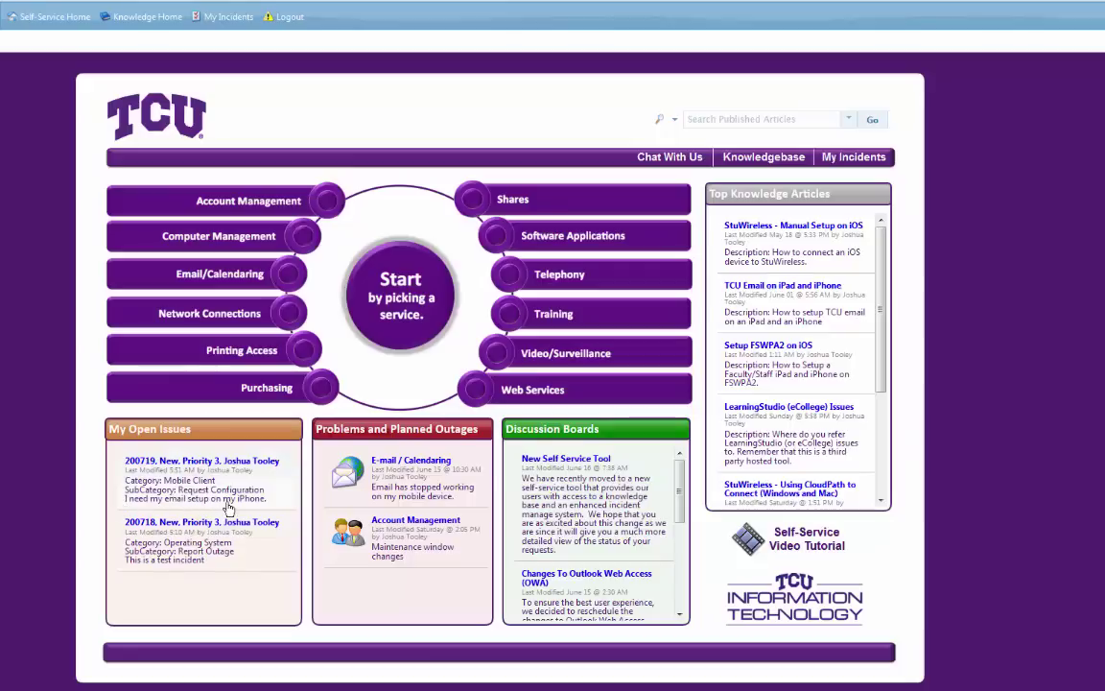
Add this info to the open iPhone email setup request: "I found the information on how to do this in the Knowledgebase. Please, close this ticket now.".
left_click(222, 461)
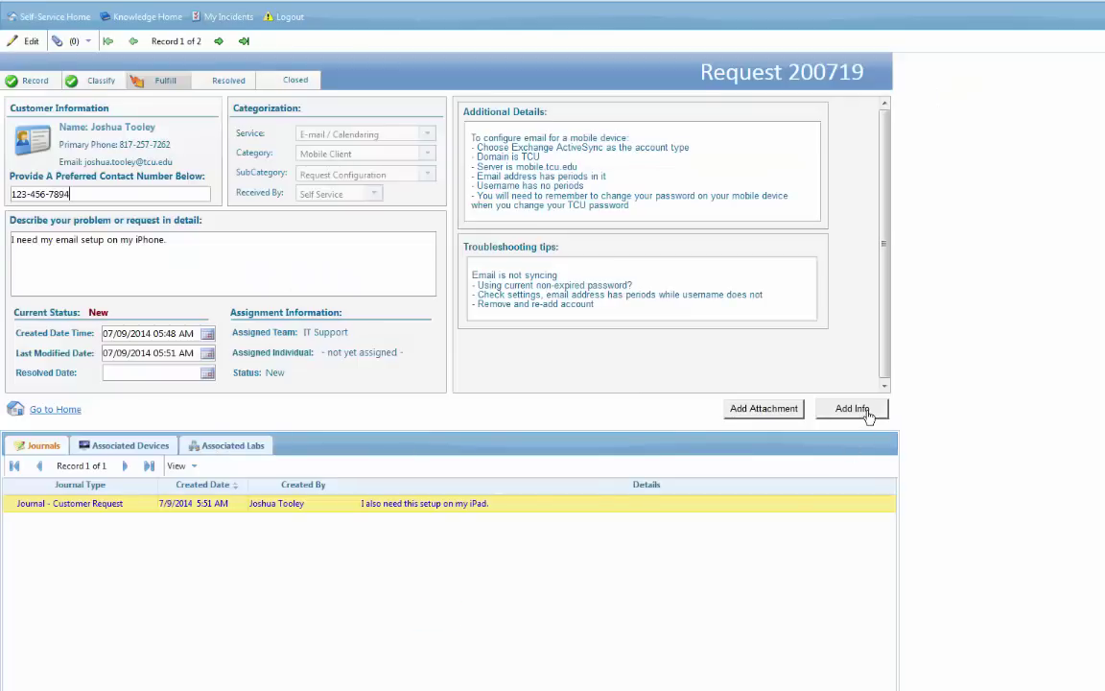
left_click(852, 409)
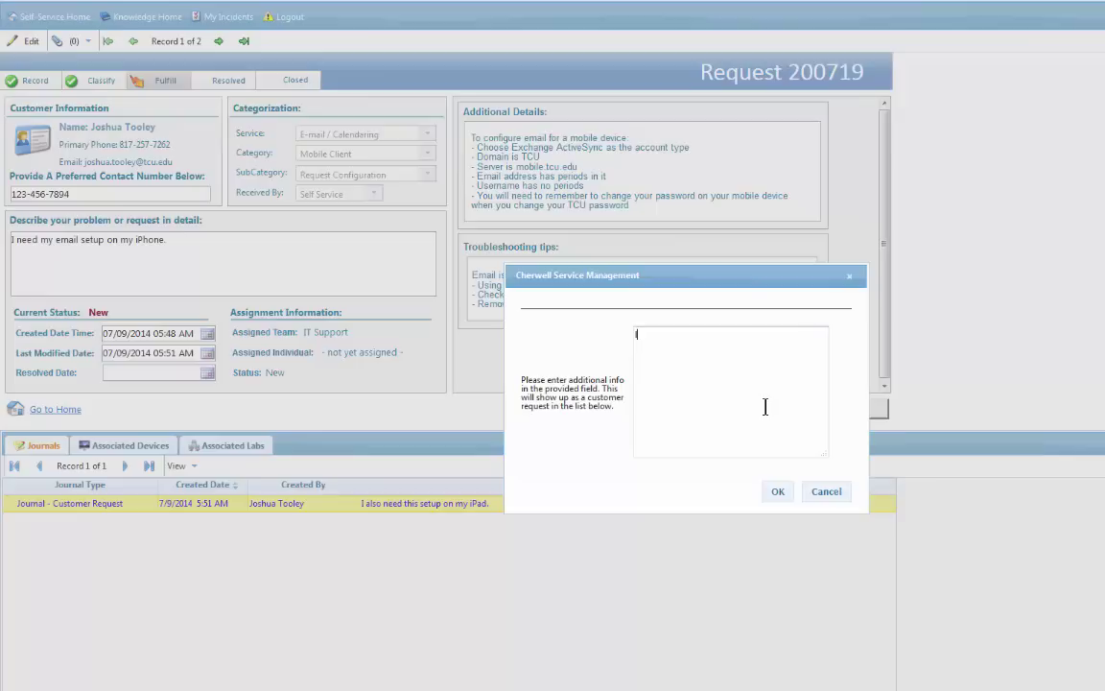
type("I found the information on")
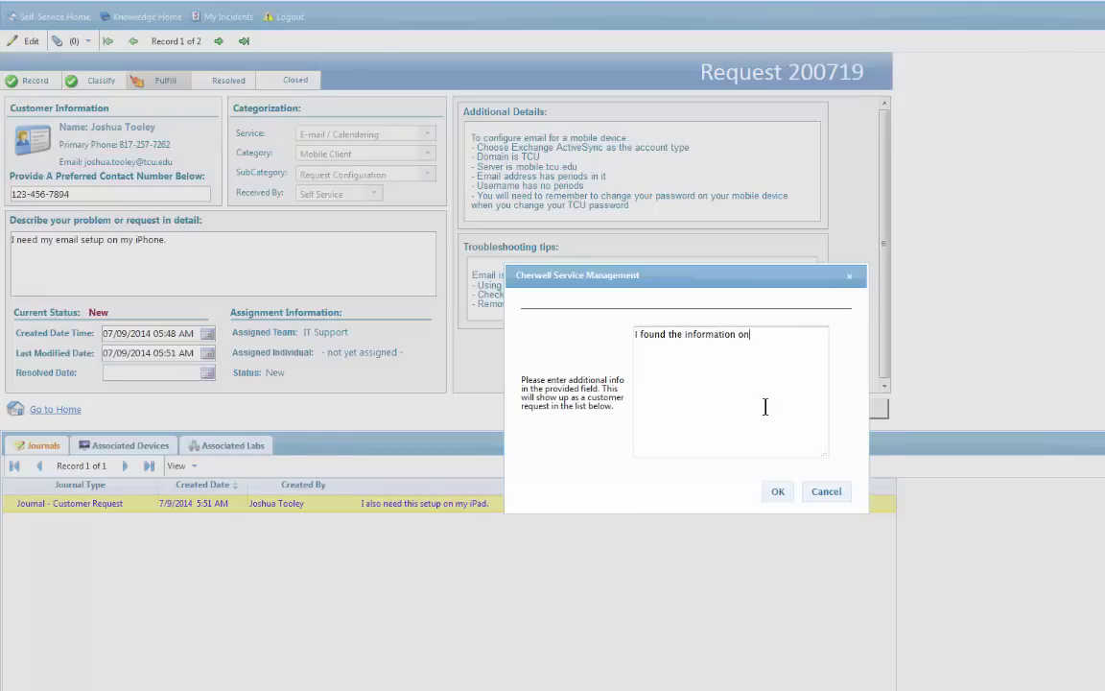
type(" how to do this in the KNowledgebase.  Please")
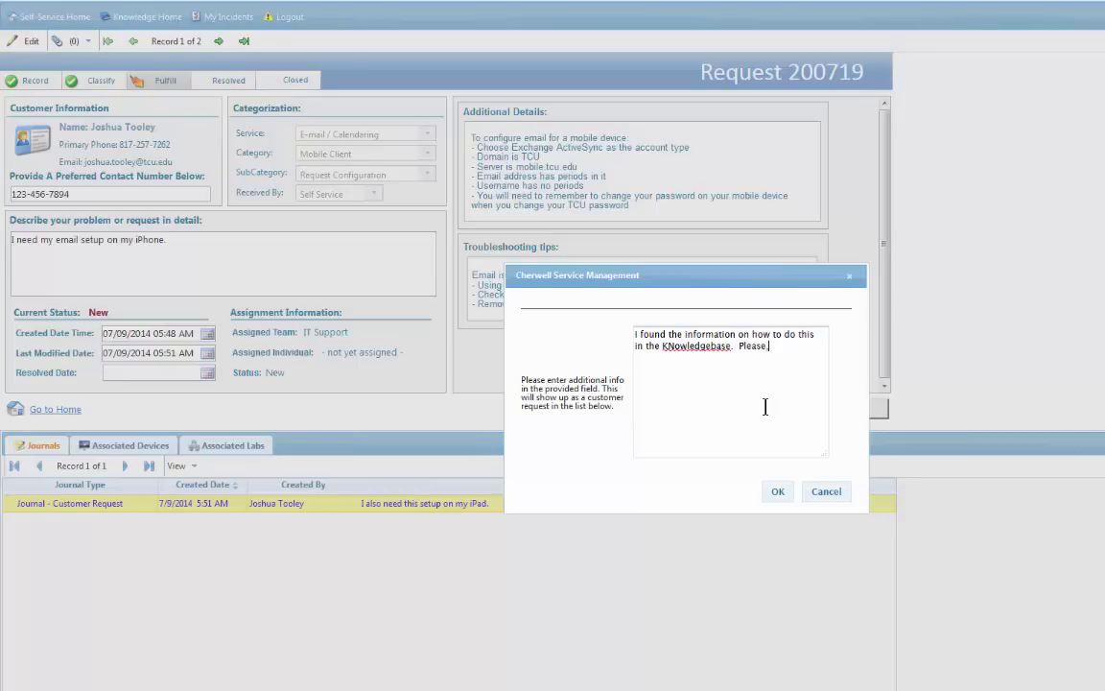
type(", close this ticket now.")
left_click(679, 347)
key("BackSpace")
type("n")
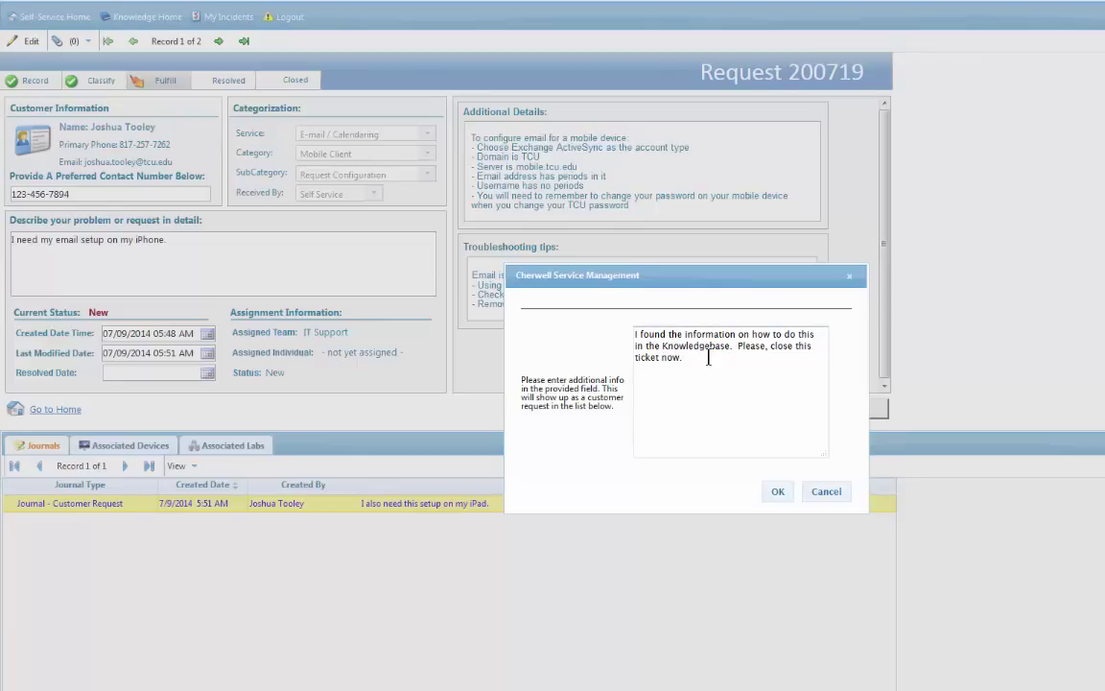
left_click(777, 493)
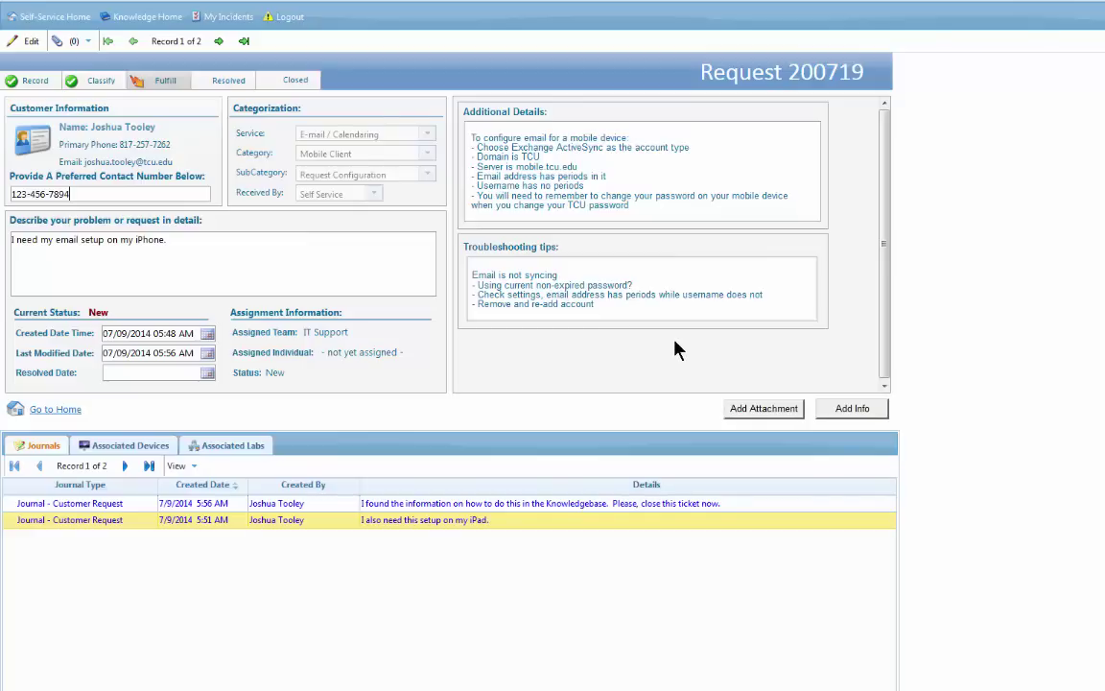
Open a new request for an issue not listed under the Printing Access service, and return to the self-service home page without saving it.
left_click(54, 16)
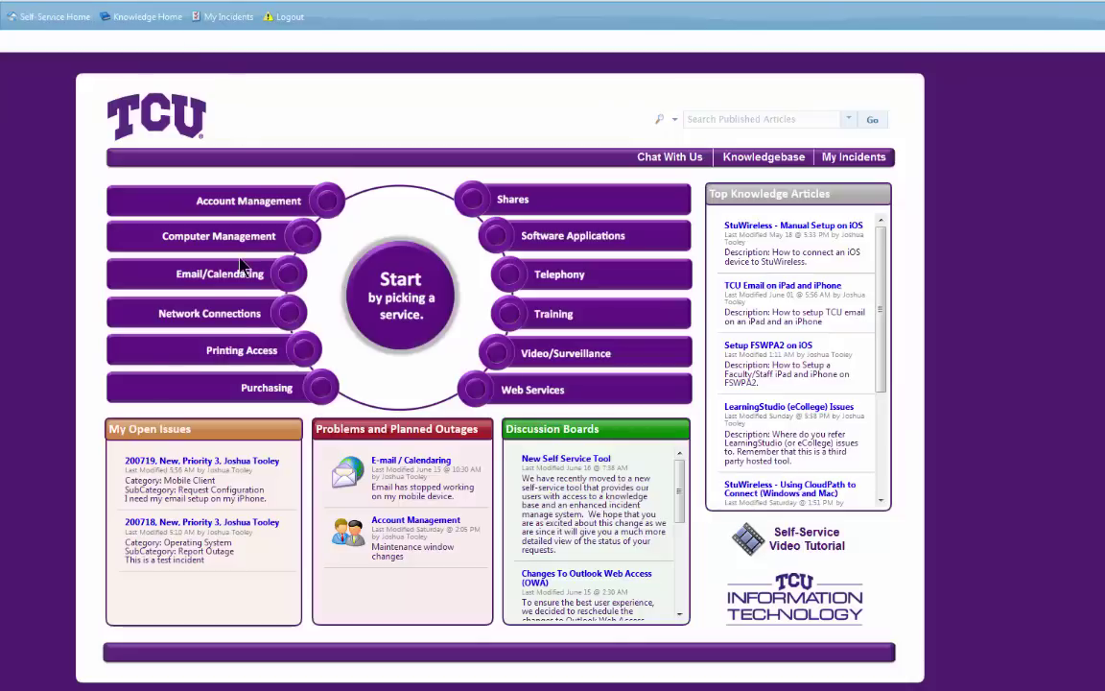
left_click(240, 351)
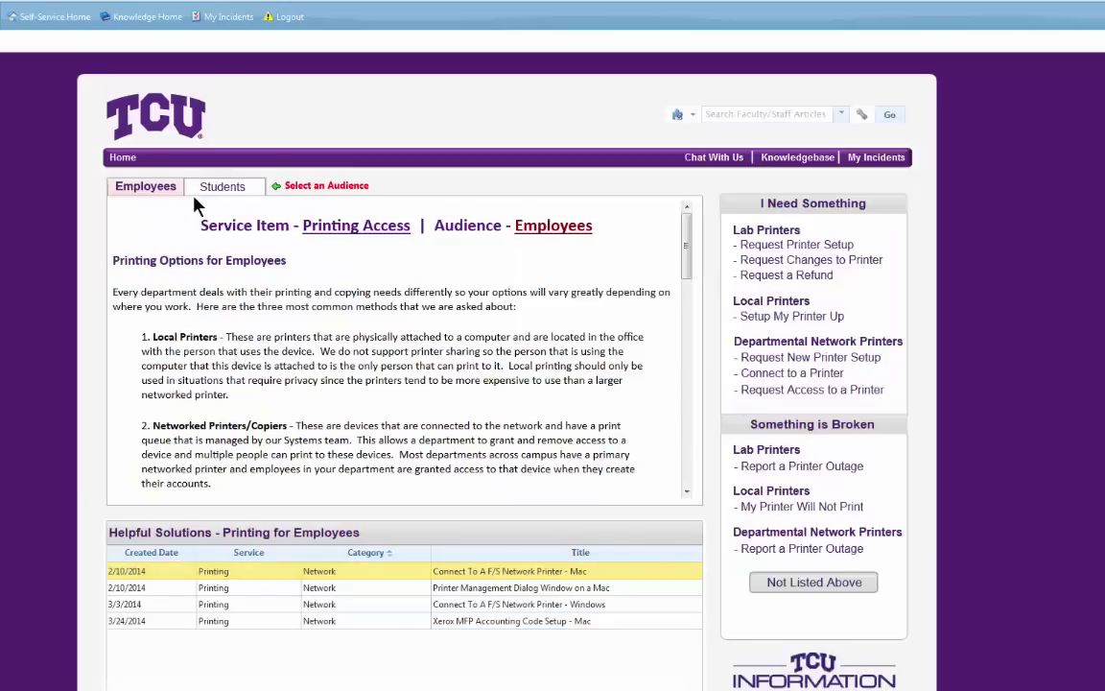
mouse_move(687, 251)
left_mouse_down()
mouse_move(687, 461)
mouse_move(681, 257)
left_mouse_up()
left_click(837, 589)
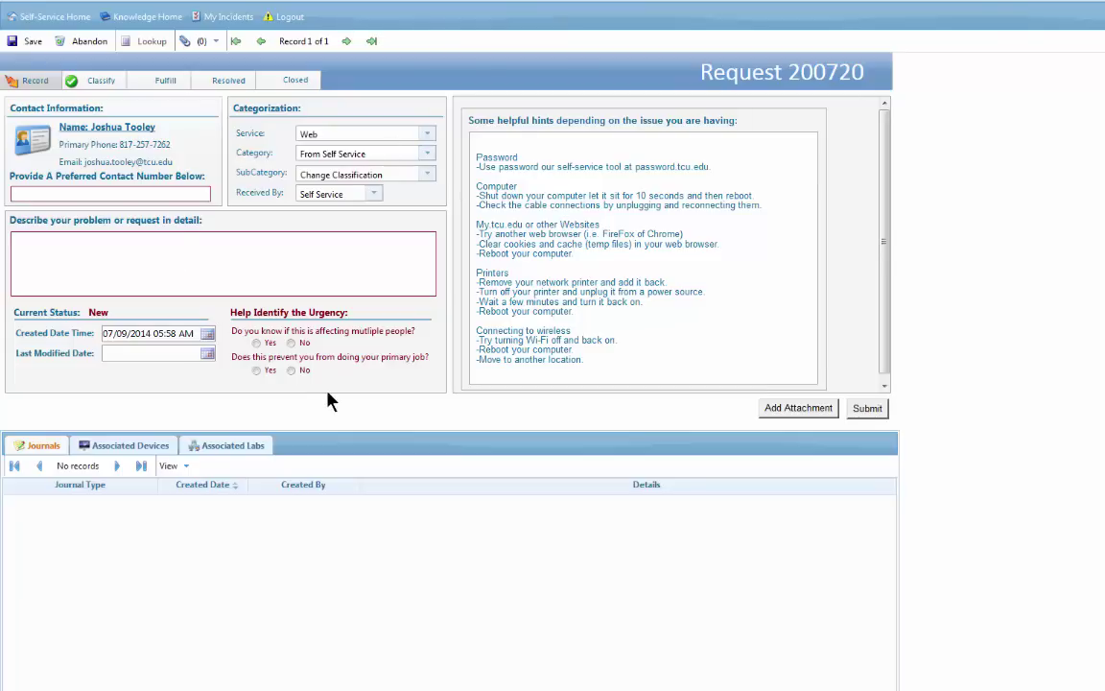
left_click(72, 17)
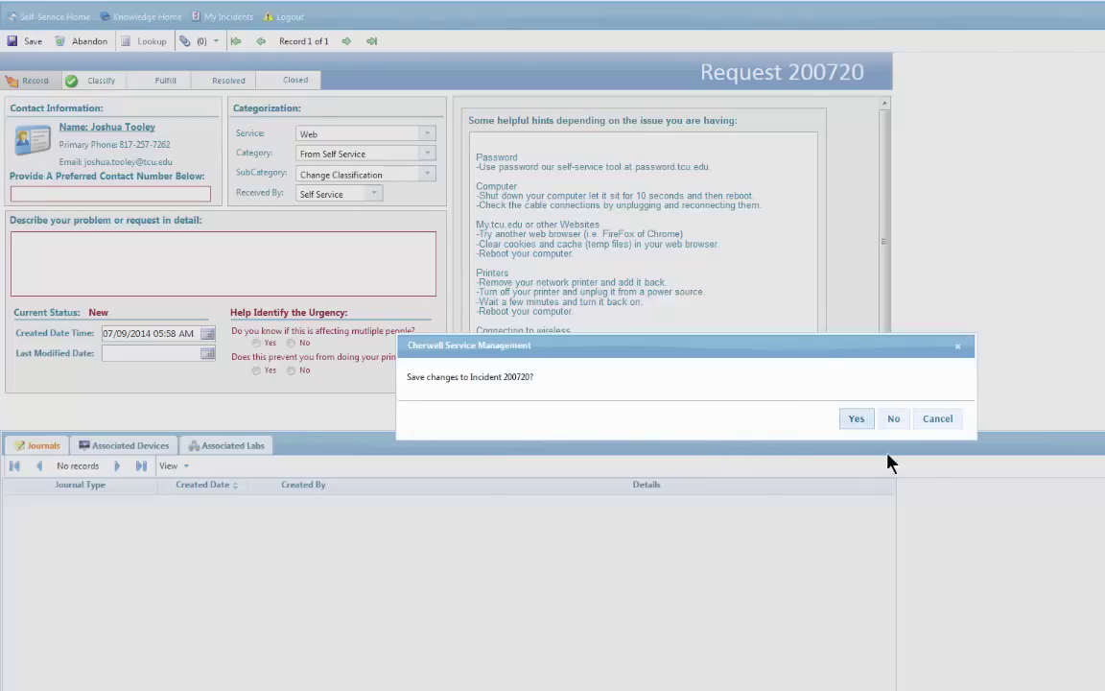
left_click(893, 419)
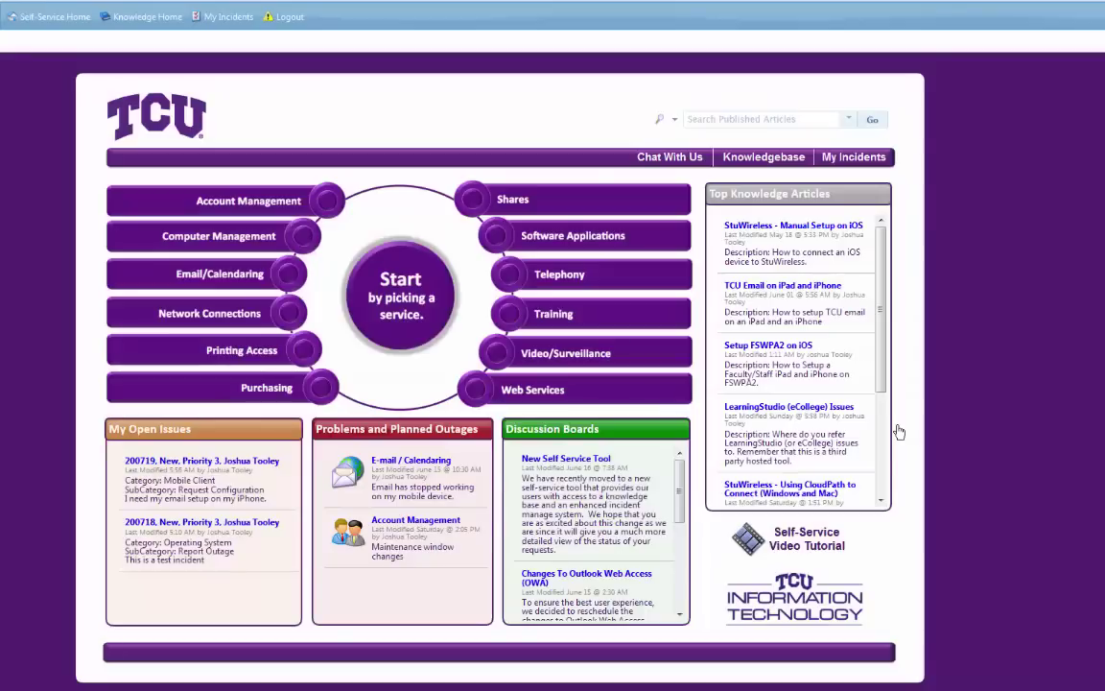